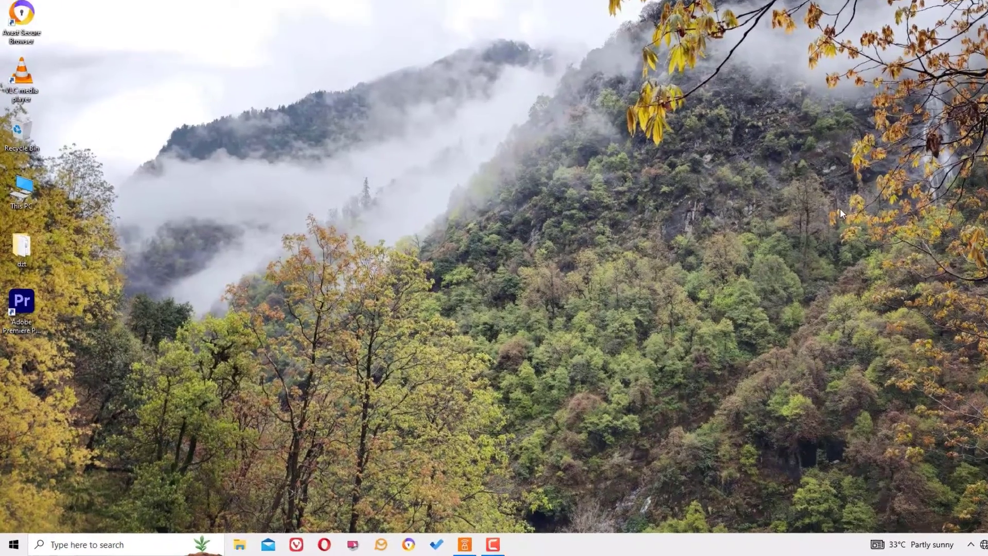
Open Windows Settings from a 'setting' search and go to the System page.
{"action": "left_click", "coordinate": [99, 546]}
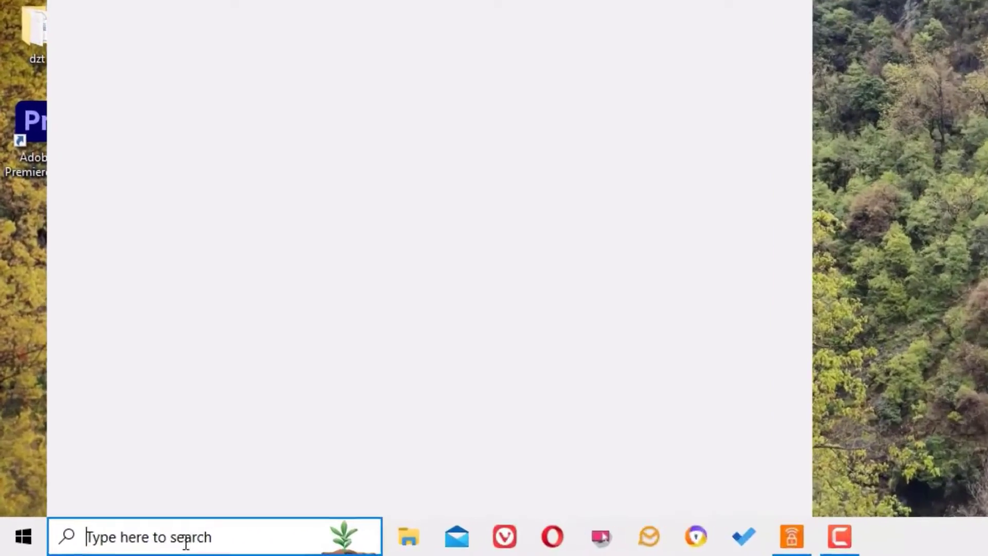
{"action": "type", "text": "setting"}
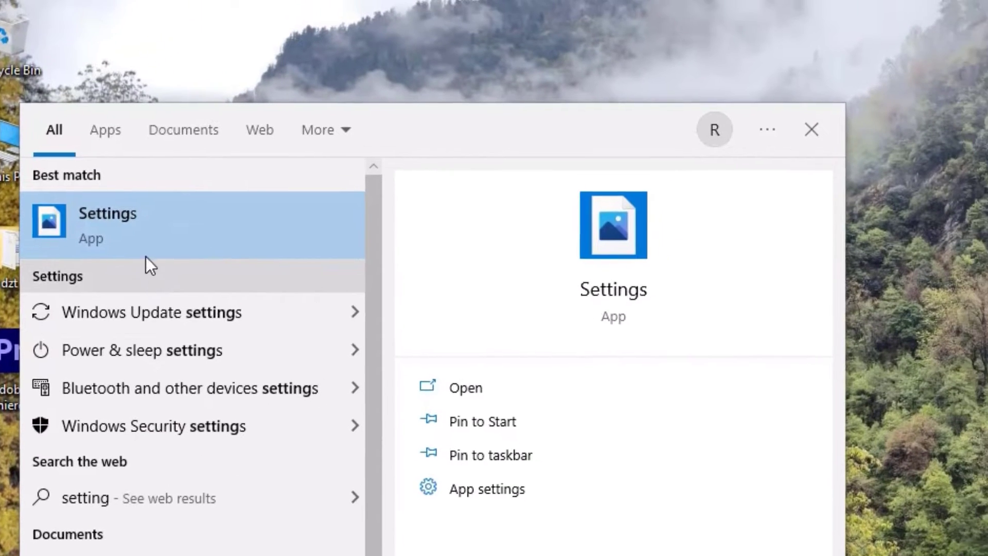
{"action": "left_click", "coordinate": [146, 256]}
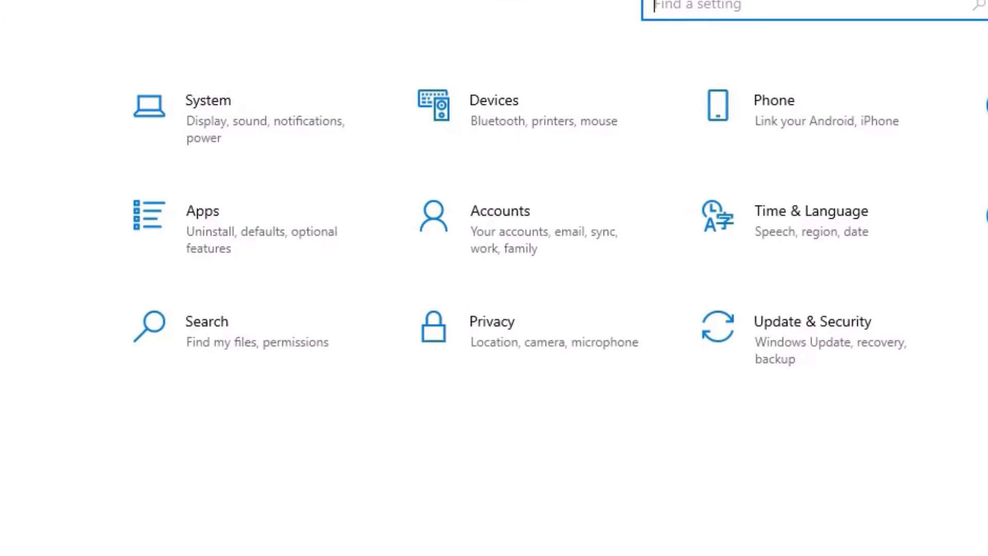
{"action": "left_click", "coordinate": [194, 133]}
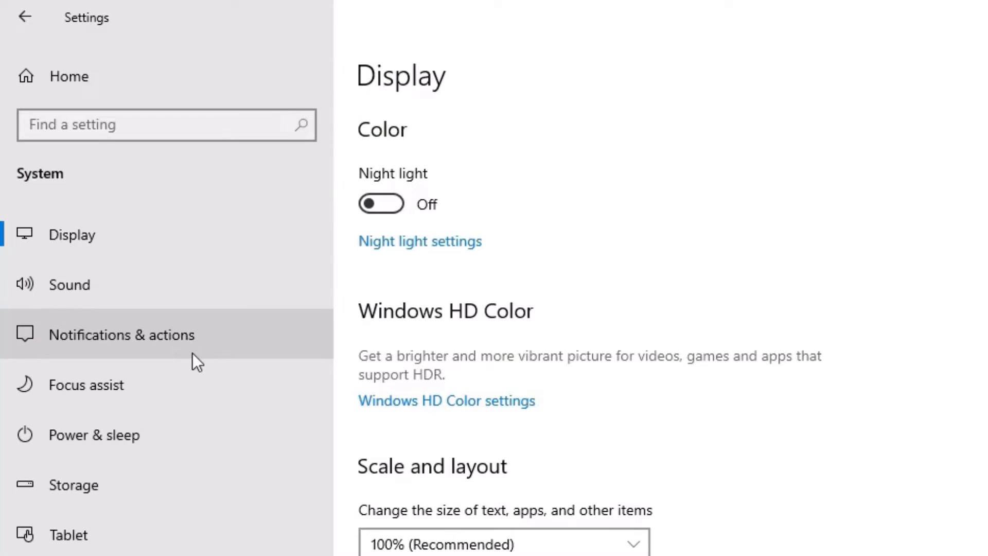
Find Troubleshoot settings and expand Internet Connections under Additional troubleshooters.
{"action": "left_click", "coordinate": [60, 125]}
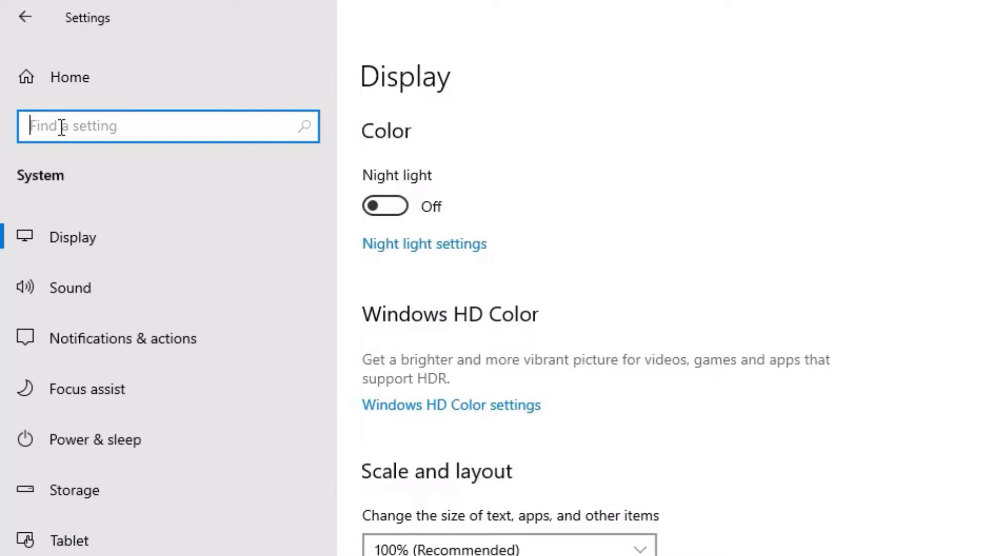
{"action": "type", "text": "troub"}
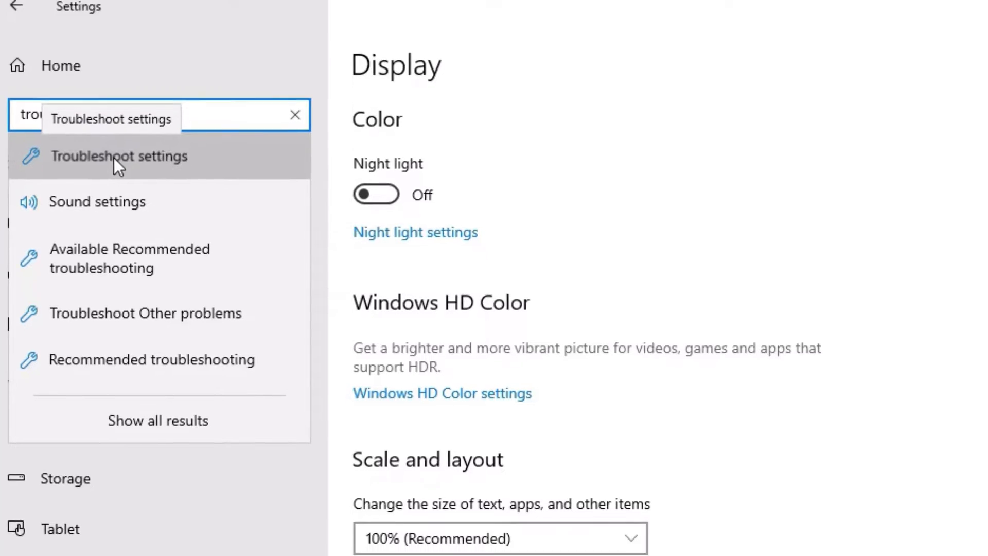
{"action": "left_click", "coordinate": [113, 158]}
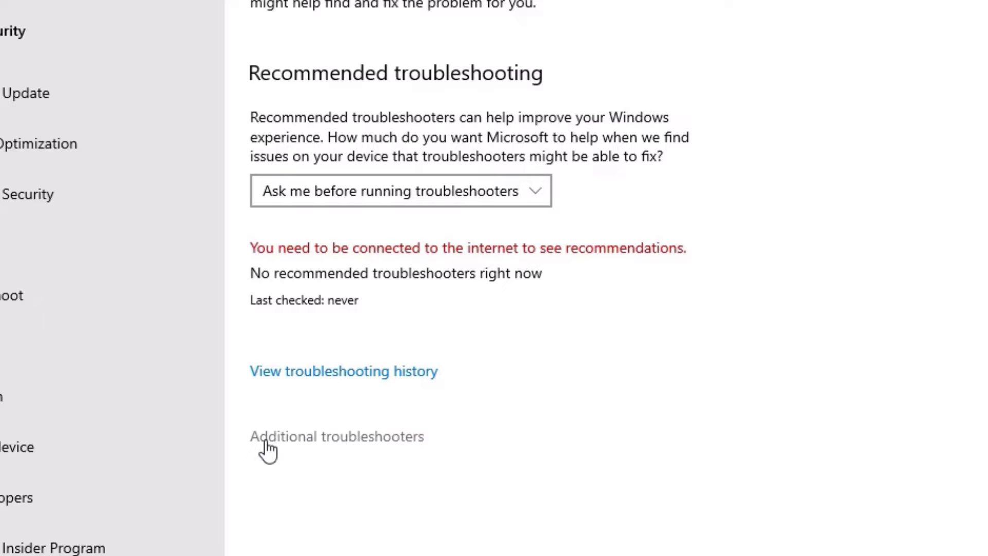
{"action": "left_click", "coordinate": [323, 441]}
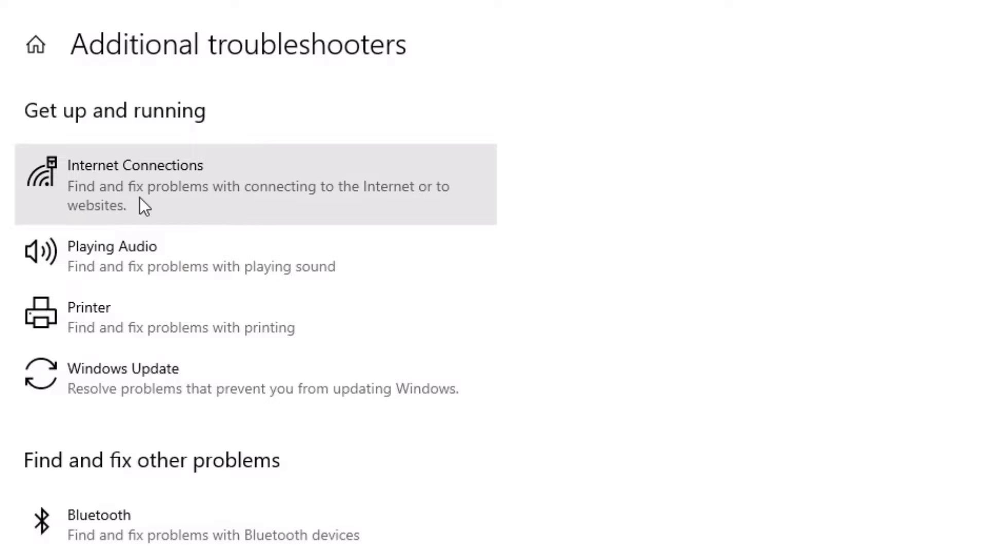
{"action": "left_click", "coordinate": [139, 198]}
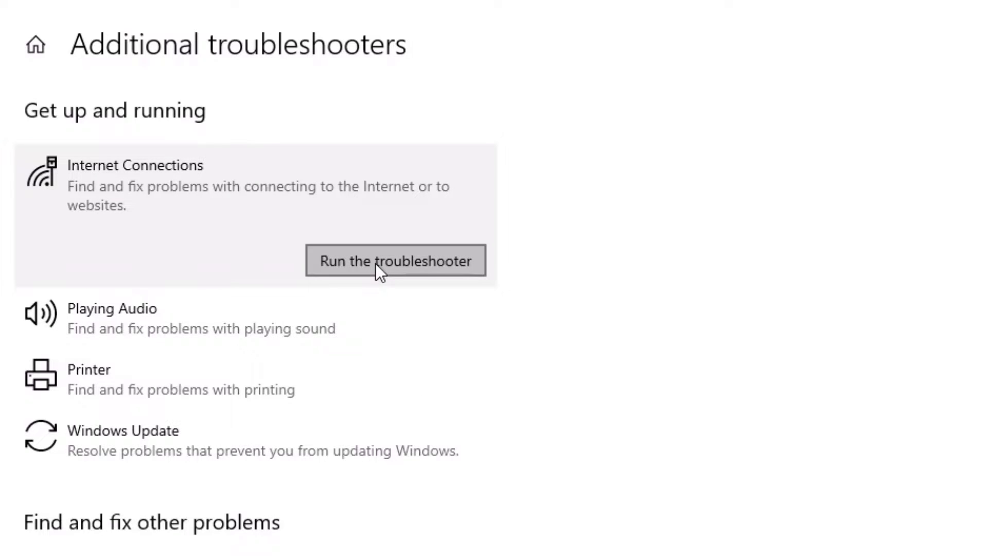
Run the Internet Connections troubleshooter on the internet connection, applying the administrator repairs and suggested fix.
{"action": "left_click", "coordinate": [377, 262]}
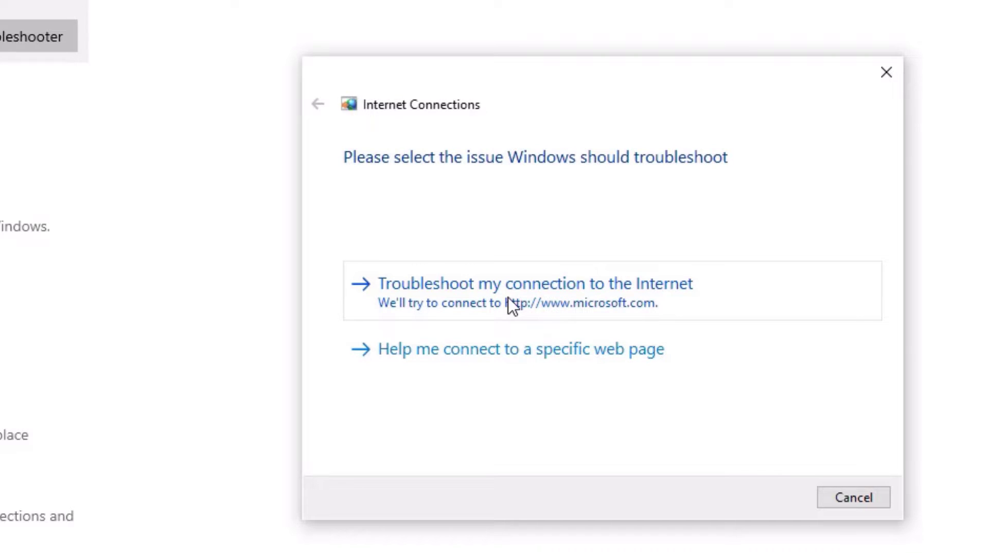
{"action": "left_click", "coordinate": [508, 297]}
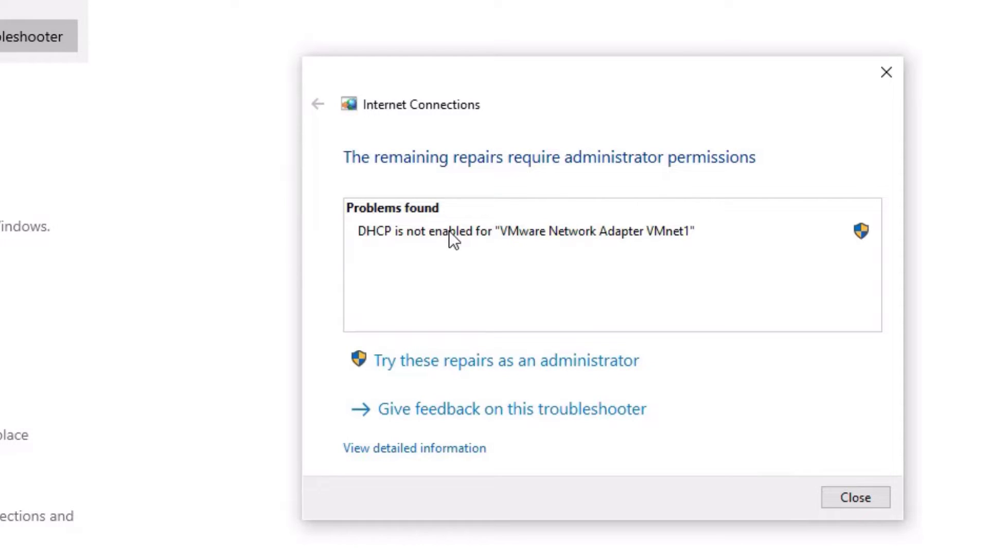
{"action": "left_click", "coordinate": [376, 366]}
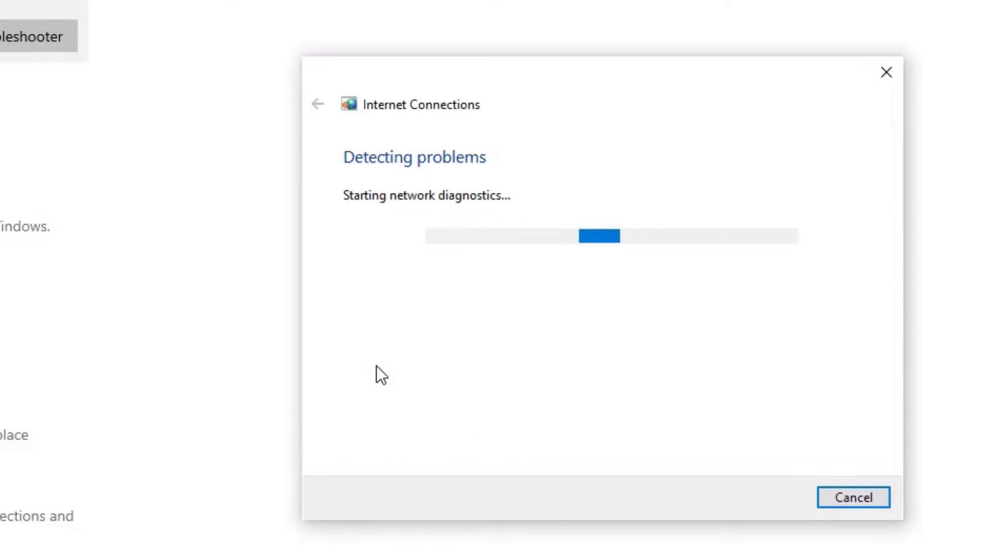
{"action": "left_click", "coordinate": [433, 295]}
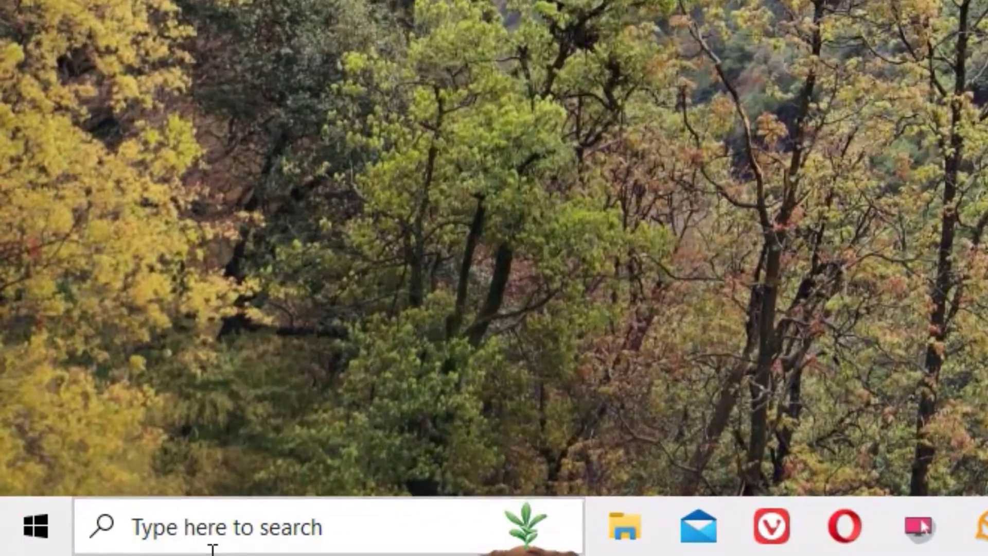
Launch the Services console as administrator from a 'services' search.
{"action": "left_click", "coordinate": [213, 549]}
{"action": "type", "text": "s"}
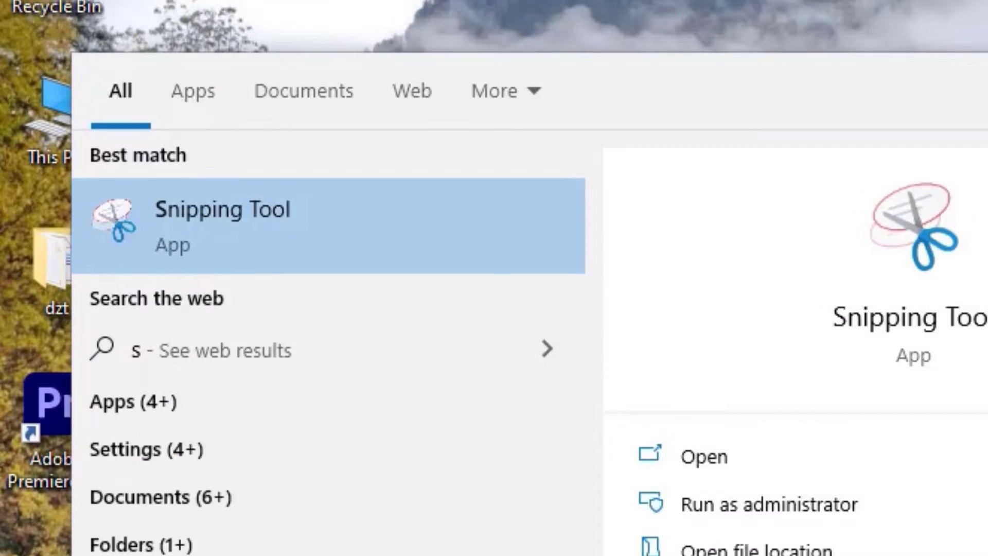
{"action": "type", "text": "ervices"}
{"action": "right_click", "coordinate": [174, 232]}
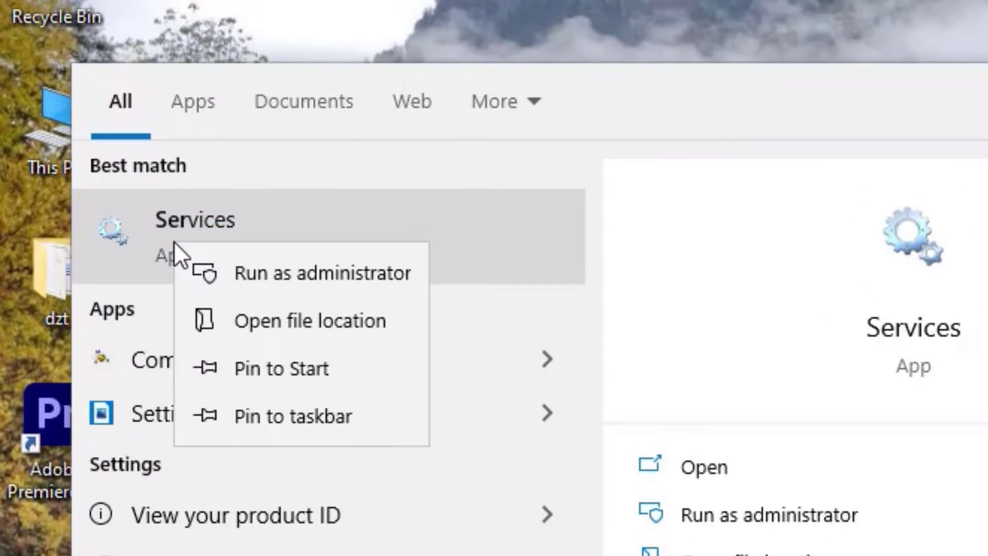
{"action": "left_click", "coordinate": [251, 285]}
Jump to the W entries in the services list and select WLAN AutoConfig.
{"action": "left_click", "coordinate": [444, 329]}
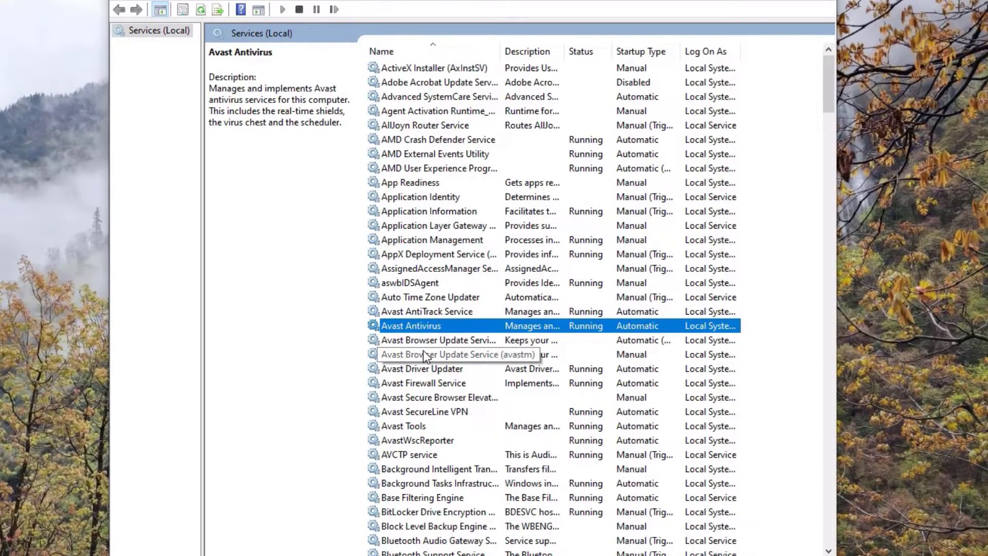
{"action": "key", "text": "w"}
{"action": "scroll", "coordinate": [421, 391], "scroll_direction": "down", "scroll_amount": 6}
{"action": "left_click", "coordinate": [418, 427]}
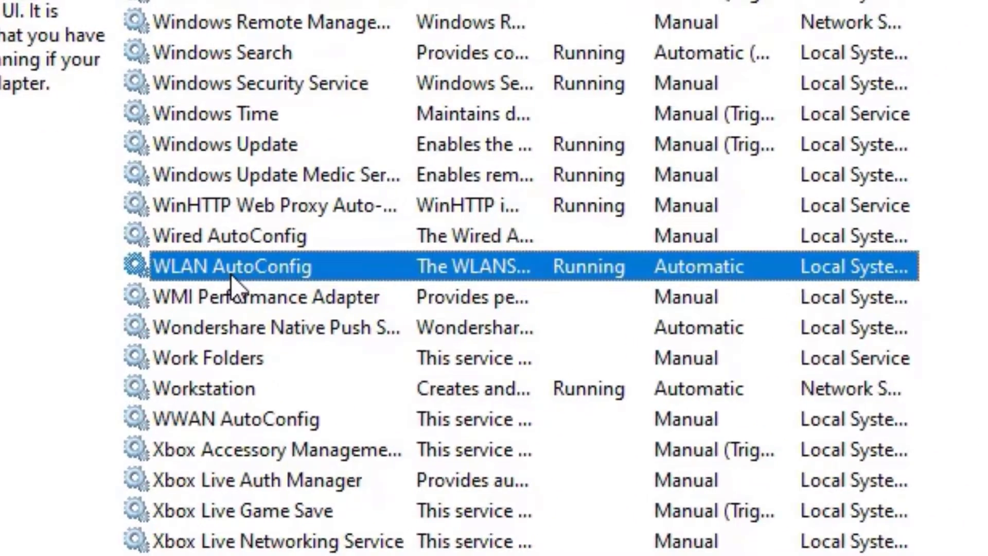
Restart WLAN AutoConfig with its startup type set to Automatic and apply the change.
{"action": "right_click", "coordinate": [232, 274]}
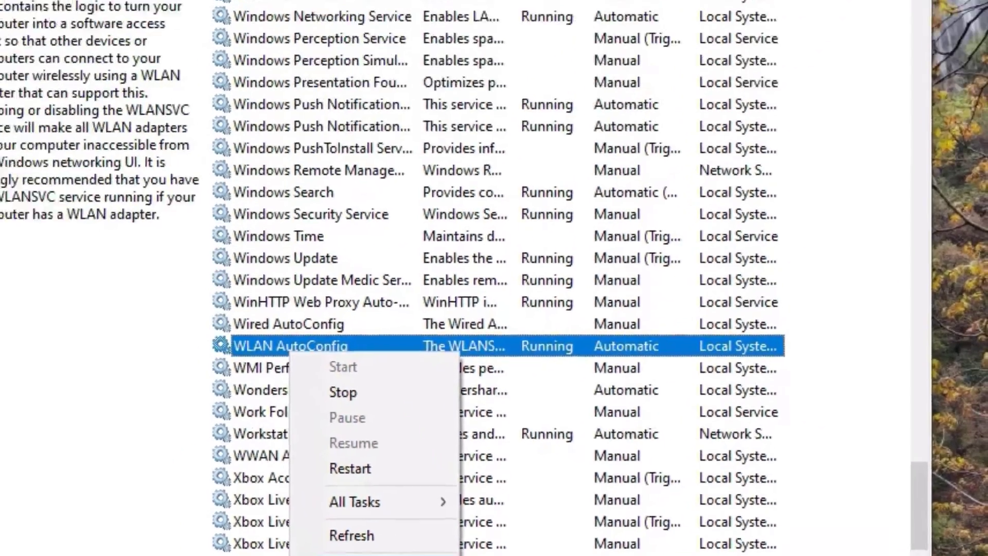
{"action": "left_click", "coordinate": [248, 484]}
{"action": "left_click", "coordinate": [360, 345]}
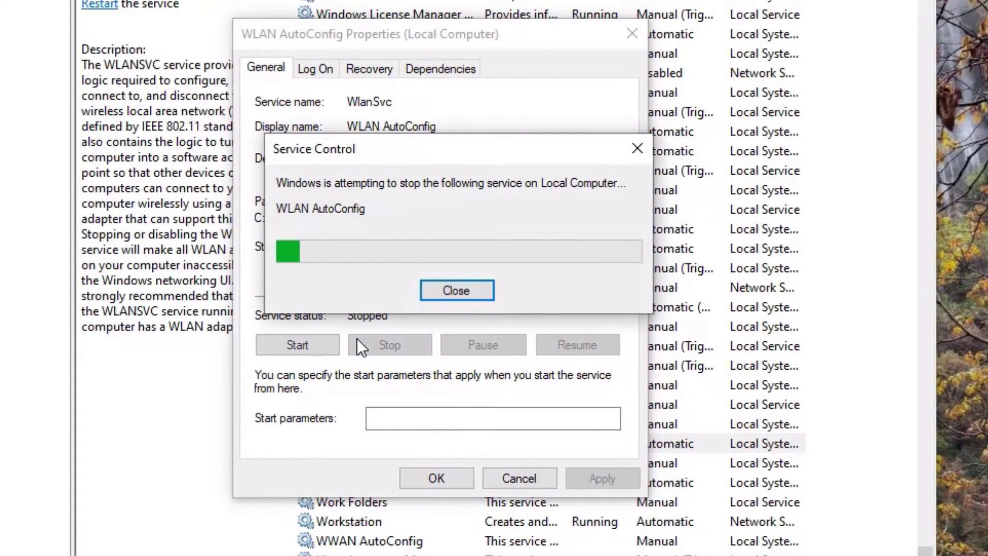
{"action": "left_click", "coordinate": [391, 248]}
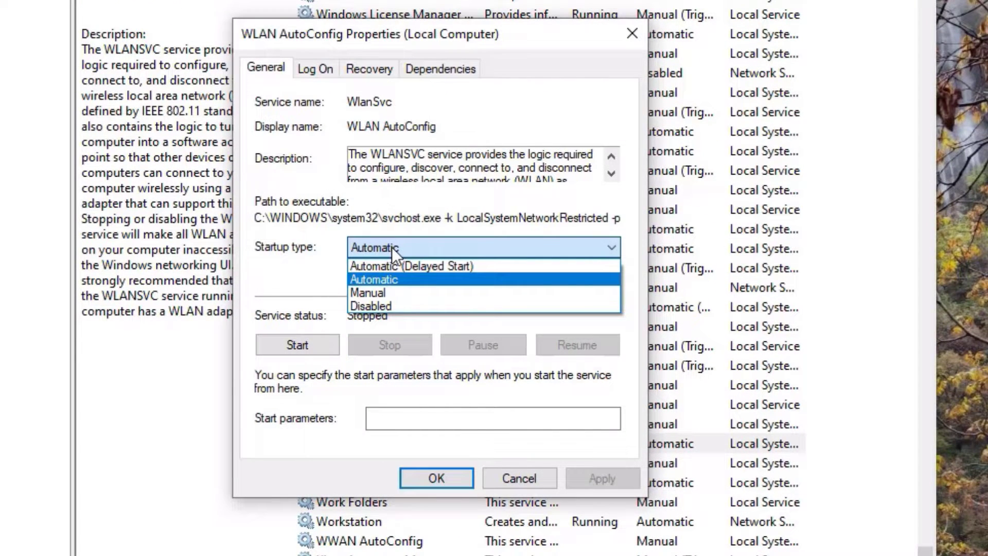
{"action": "left_click", "coordinate": [366, 280]}
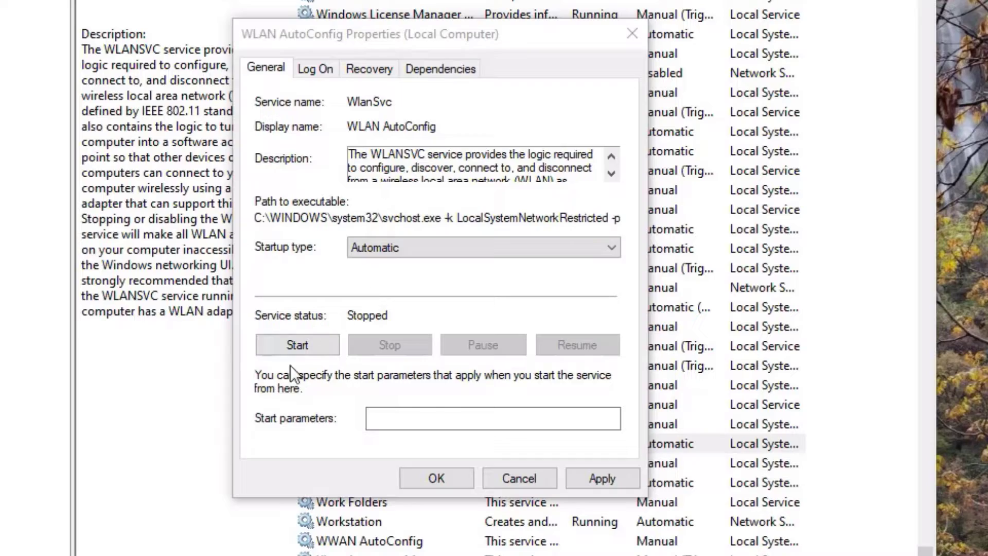
{"action": "left_click", "coordinate": [278, 341]}
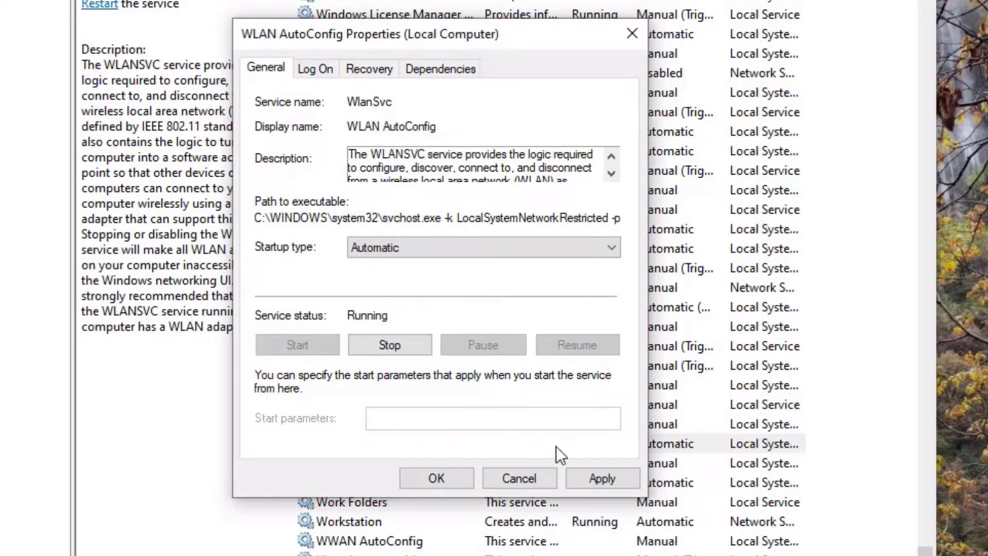
{"action": "left_click", "coordinate": [618, 479]}
{"action": "left_click", "coordinate": [443, 479]}
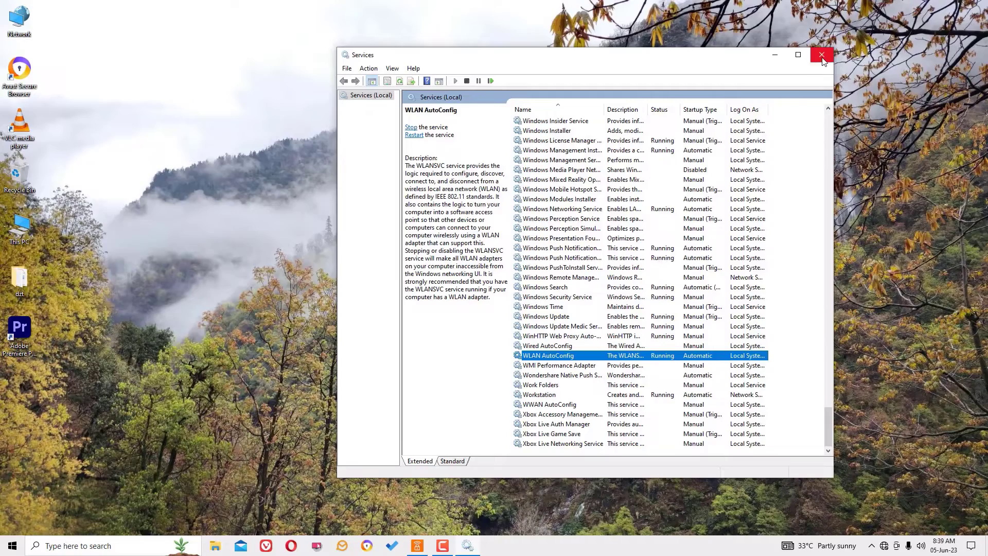
Close Services and check the network connection status in the tray.
{"action": "left_click", "coordinate": [827, 42]}
{"action": "left_click", "coordinate": [884, 547]}
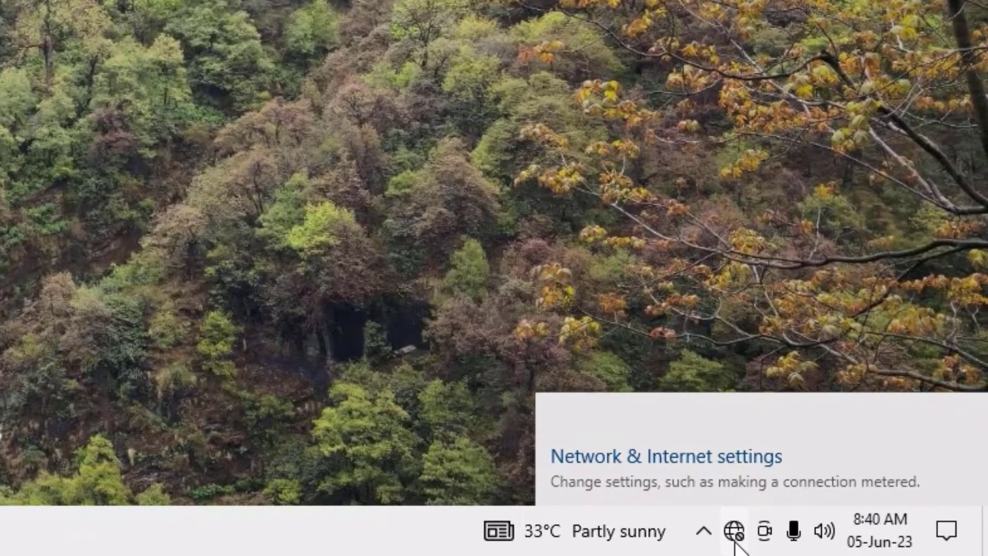
{"action": "left_click", "coordinate": [6, 73]}
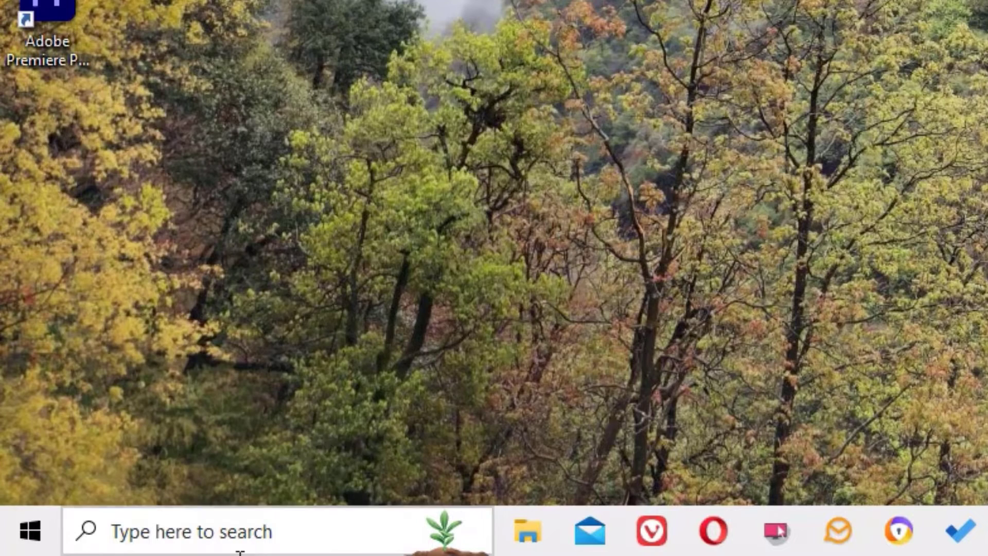
Open Device Manager from a 'device' search and select the TP-Link Wireless MU-MIMO USB Adapter under Network adapters.
{"action": "left_click", "coordinate": [273, 531]}
{"action": "type", "text": "device"}
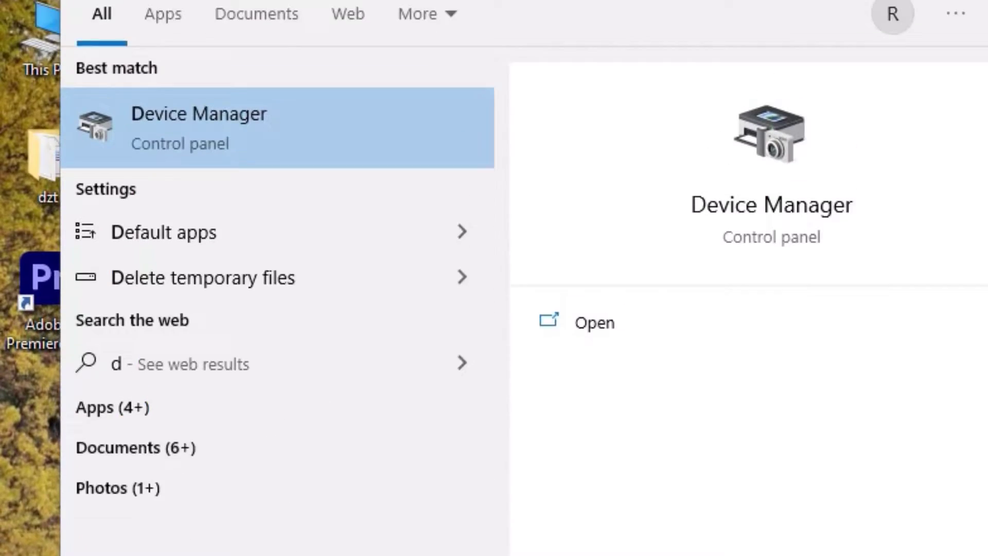
{"action": "left_click", "coordinate": [188, 192]}
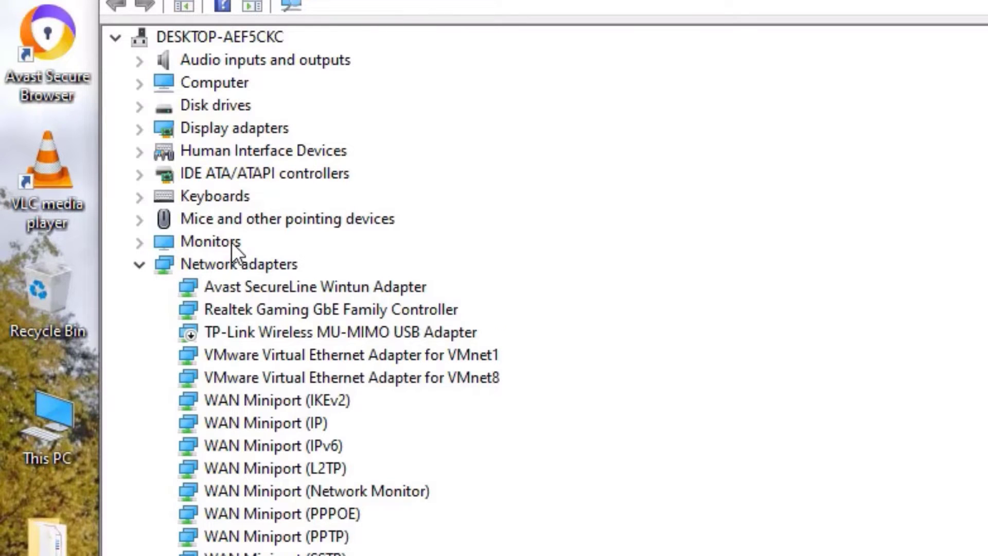
{"action": "left_click", "coordinate": [203, 248]}
{"action": "left_click", "coordinate": [208, 271]}
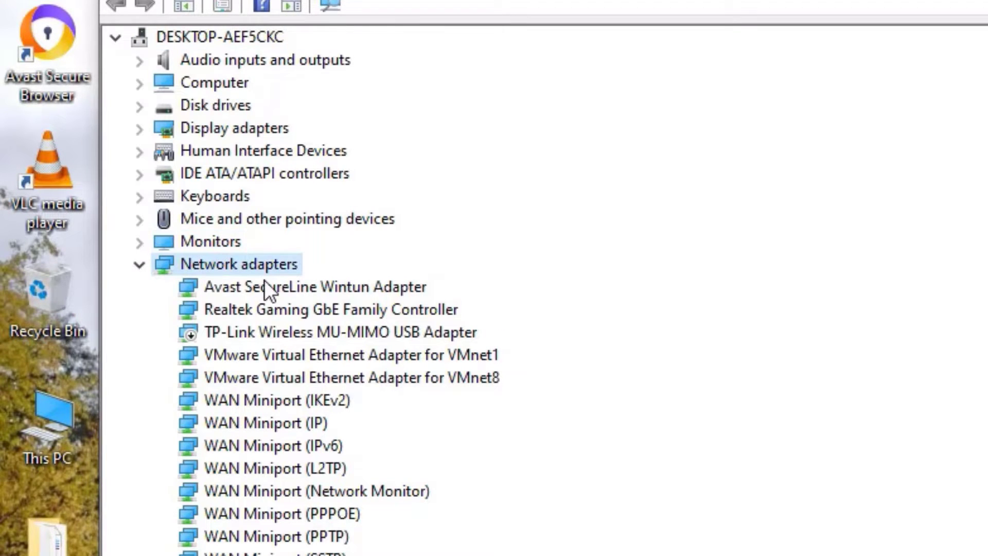
{"action": "left_click", "coordinate": [200, 350]}
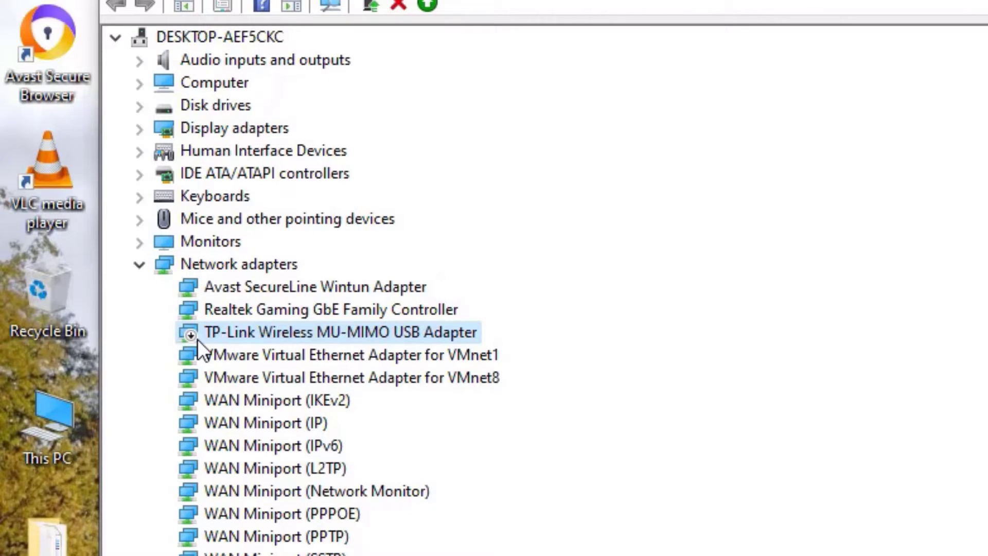
Reinstall the TP-Link Wireless MU-MIMO USB Adapter driver by picking it from the compatible drivers list.
{"action": "right_click", "coordinate": [198, 339]}
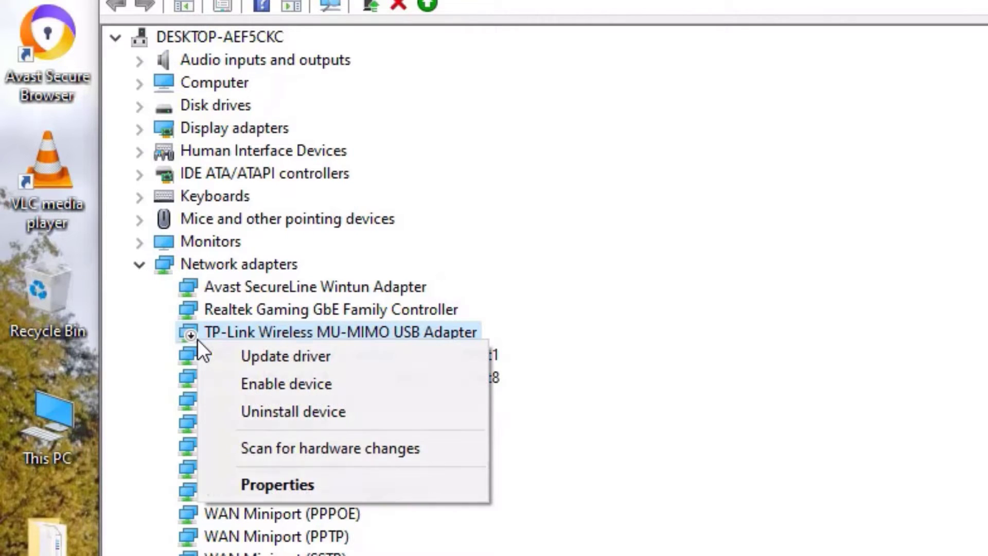
{"action": "left_click", "coordinate": [317, 365]}
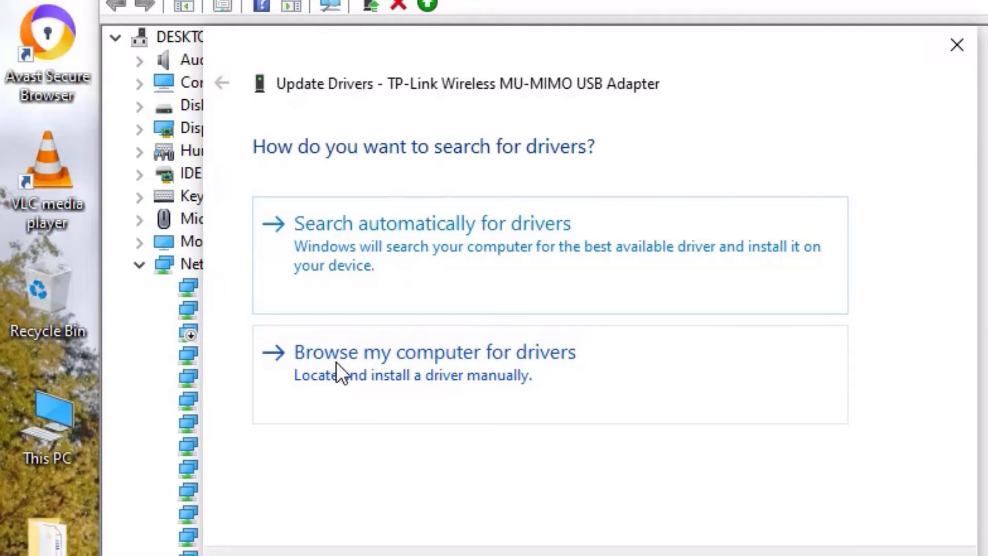
{"action": "left_click", "coordinate": [335, 362]}
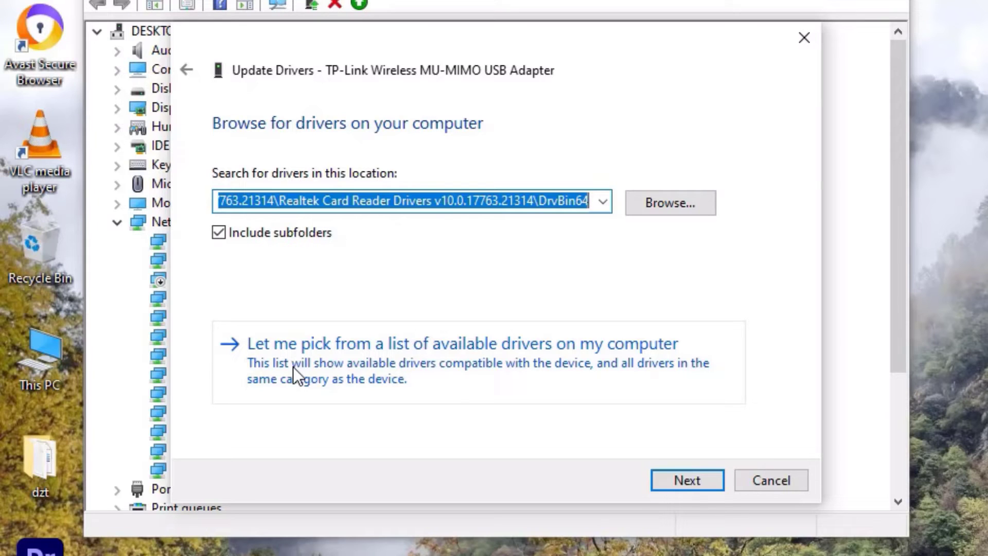
{"action": "left_click", "coordinate": [292, 366]}
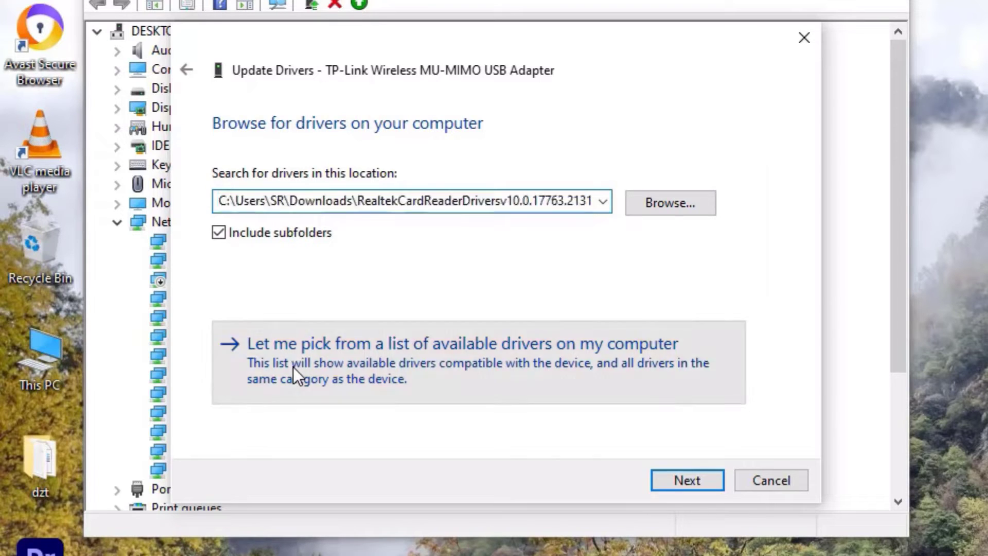
{"action": "left_click", "coordinate": [310, 305]}
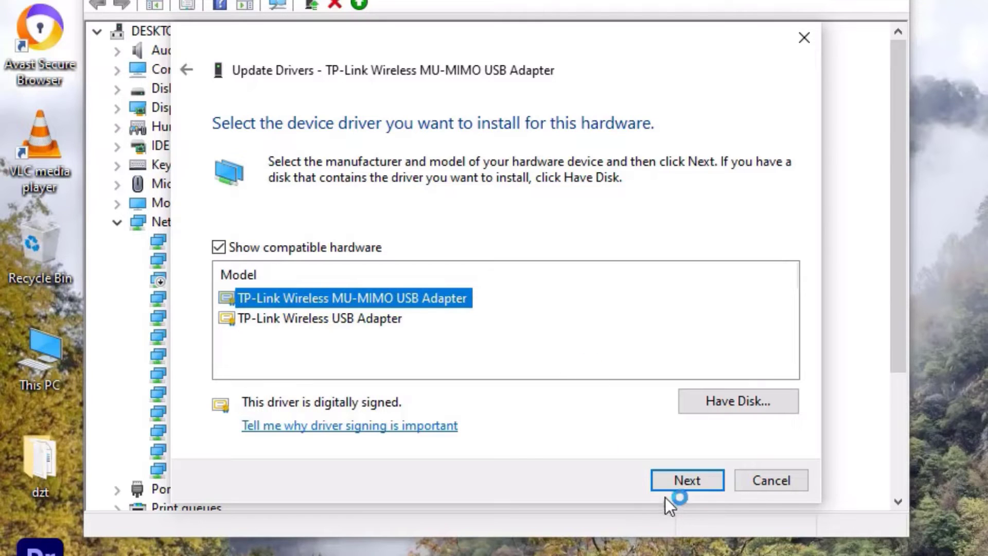
{"action": "left_click", "coordinate": [690, 477]}
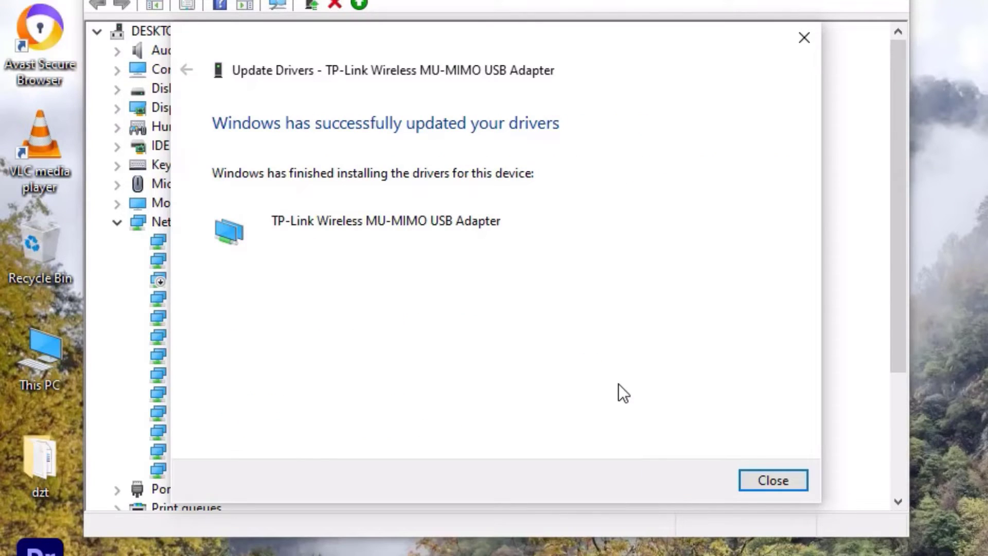
{"action": "left_click", "coordinate": [774, 484]}
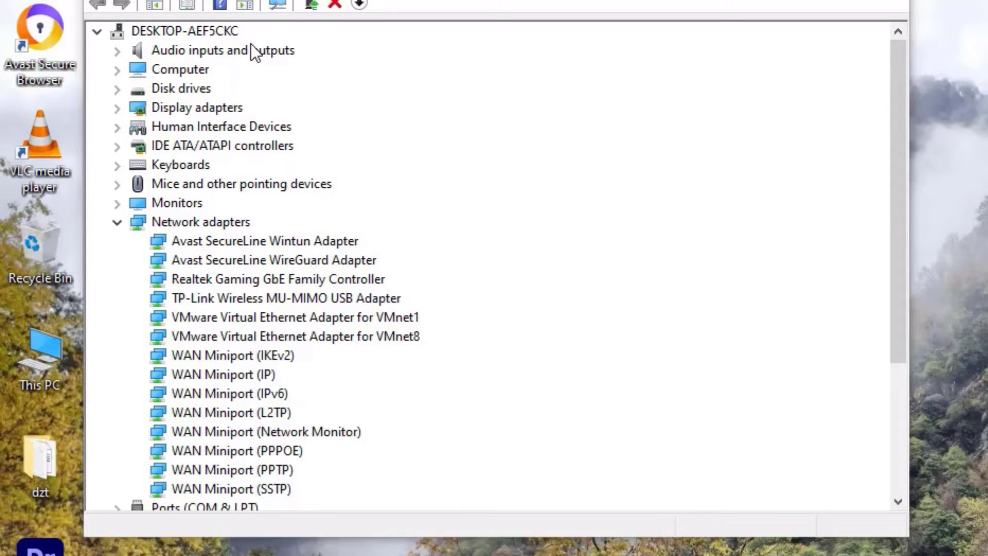
Uninstall the TP-Link wireless adapter device.
{"action": "right_click", "coordinate": [206, 298]}
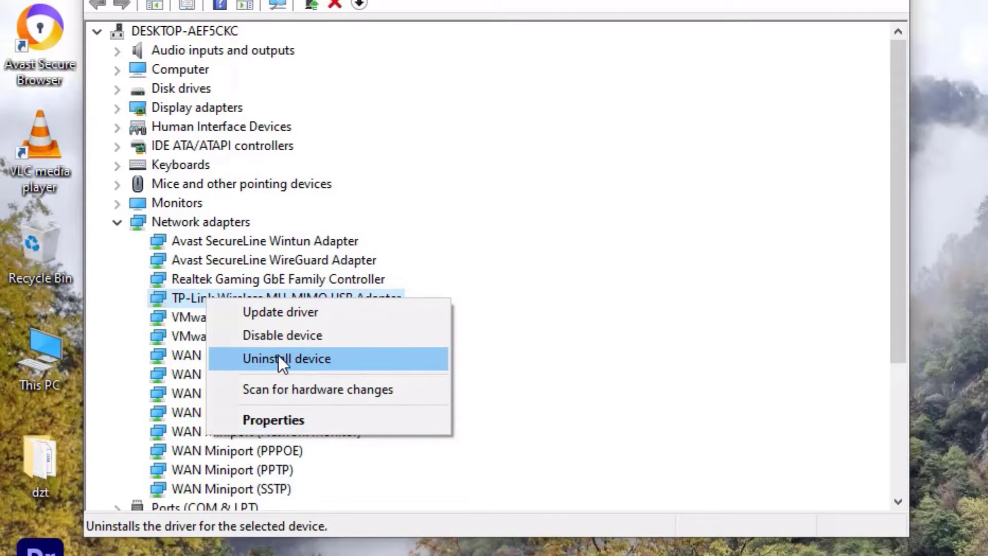
{"action": "left_click", "coordinate": [300, 357]}
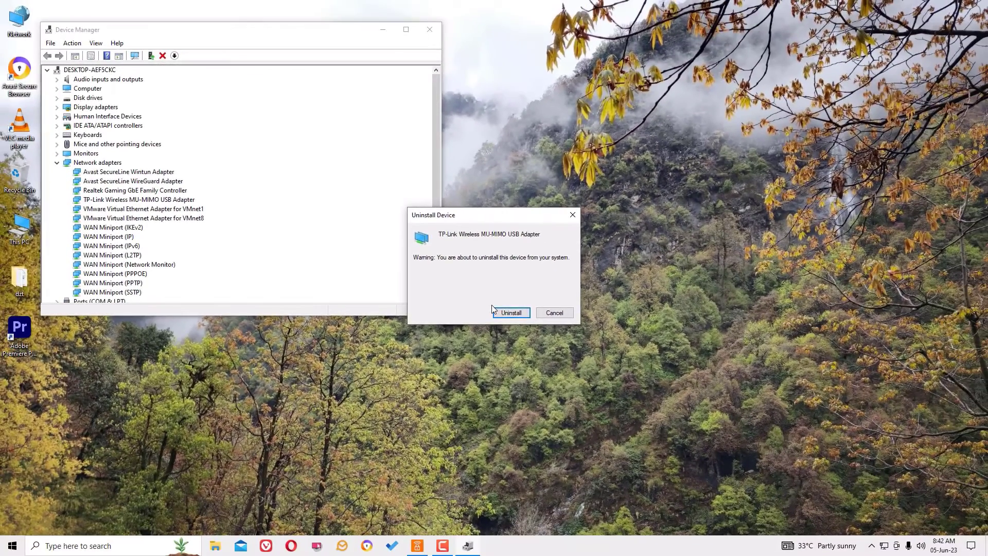
{"action": "left_click", "coordinate": [721, 434]}
Close Device Manager and check the Wi-Fi connection status in the tray.
{"action": "left_click", "coordinate": [421, 33]}
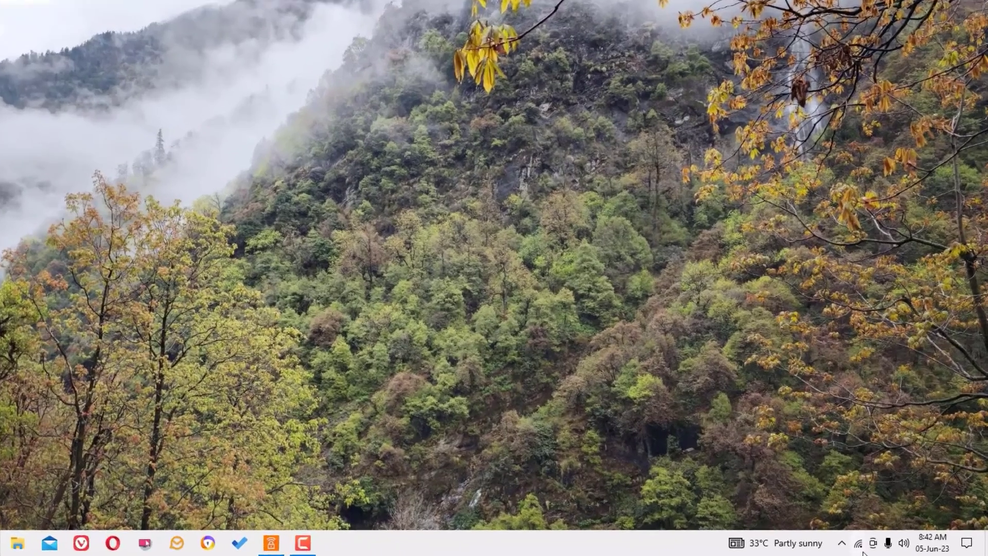
{"action": "left_click", "coordinate": [885, 546]}
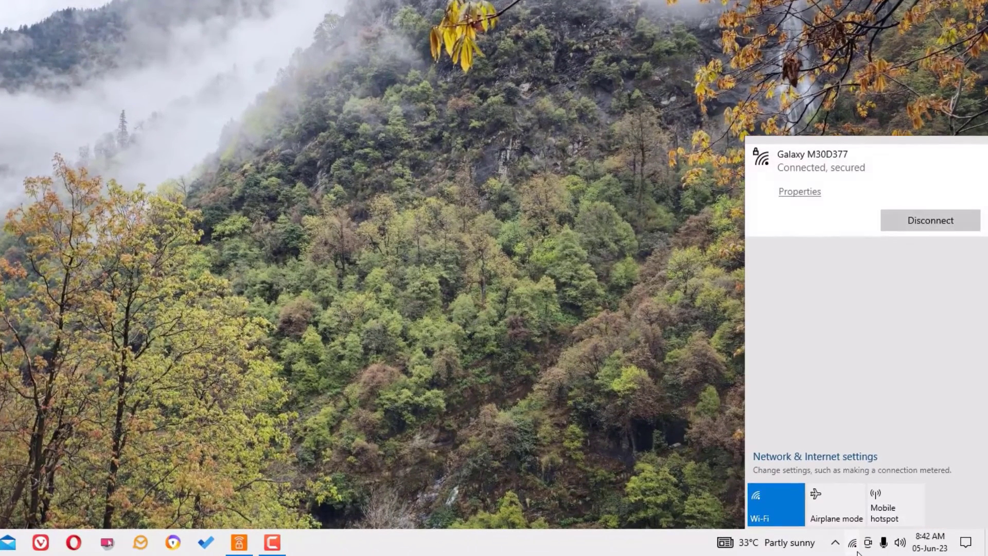
{"action": "left_click", "coordinate": [39, 370]}
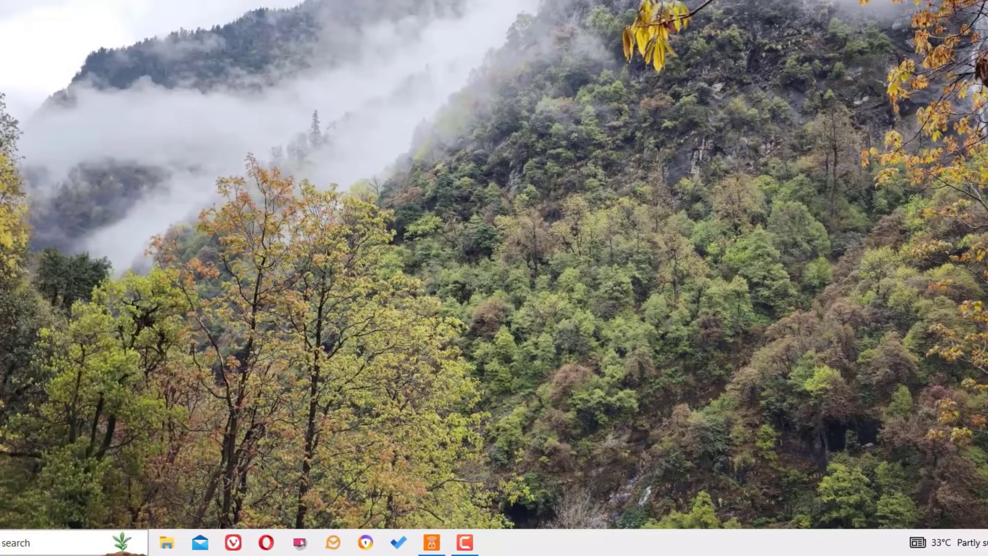
Launch System Configuration as administrator from a 'system c' search.
{"action": "left_click", "coordinate": [97, 550]}
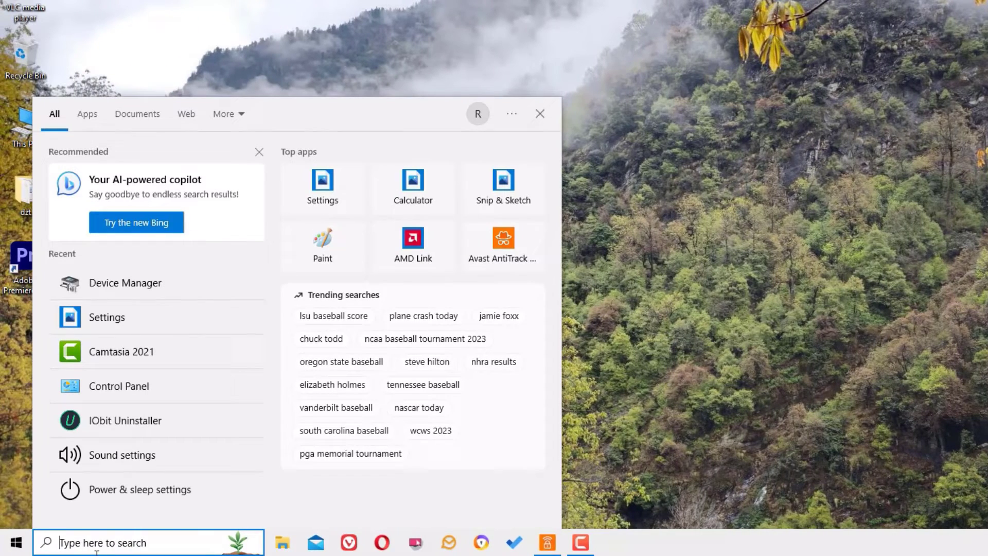
{"action": "type", "text": "system "}
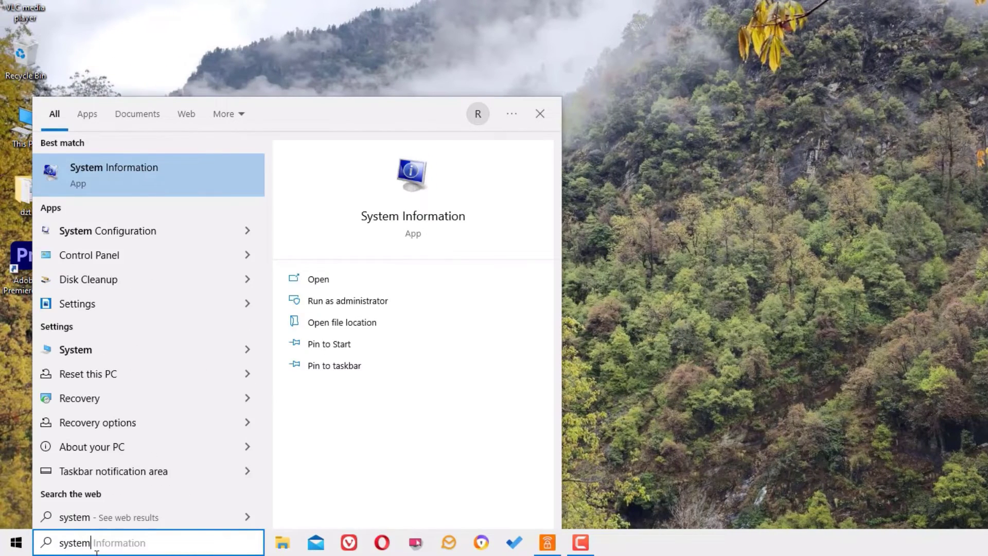
{"action": "type", "text": "c"}
{"action": "right_click", "coordinate": [128, 182]}
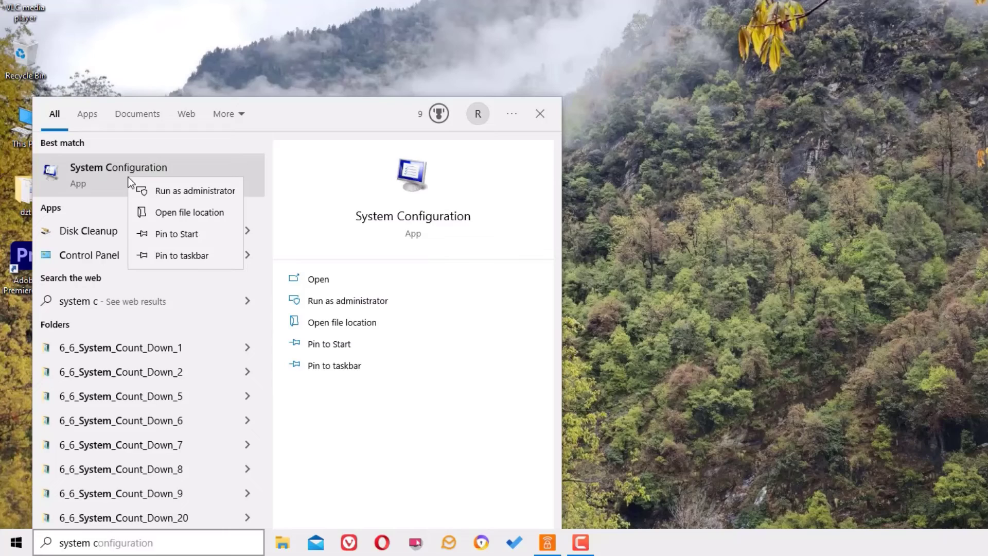
{"action": "left_click", "coordinate": [173, 188]}
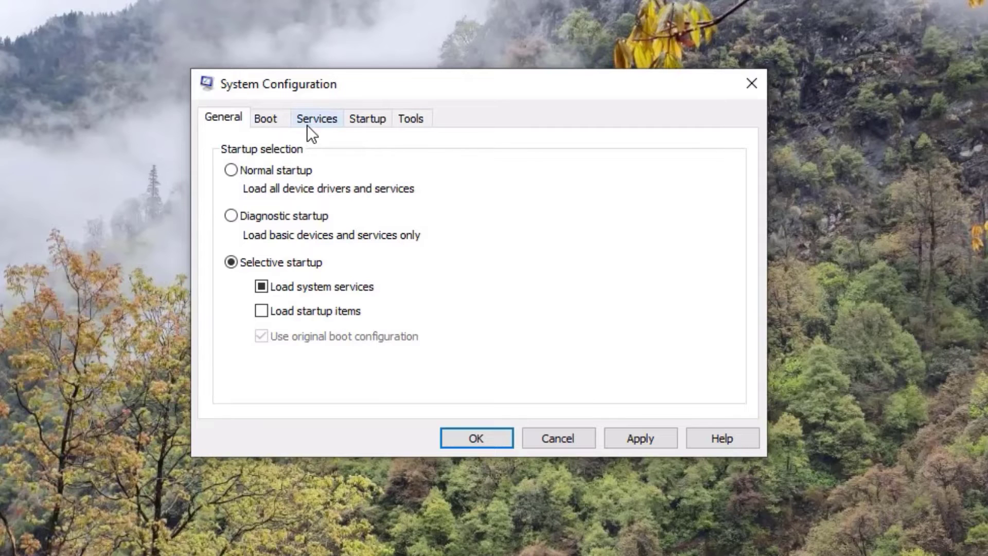
Enable all services on the Services tab and apply the changes.
{"action": "left_click", "coordinate": [307, 127]}
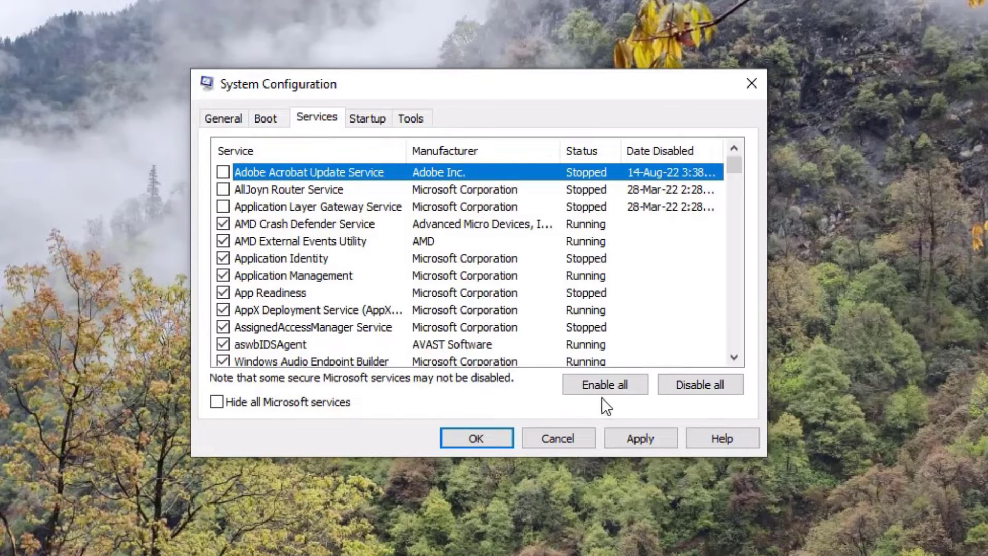
{"action": "left_click", "coordinate": [612, 385]}
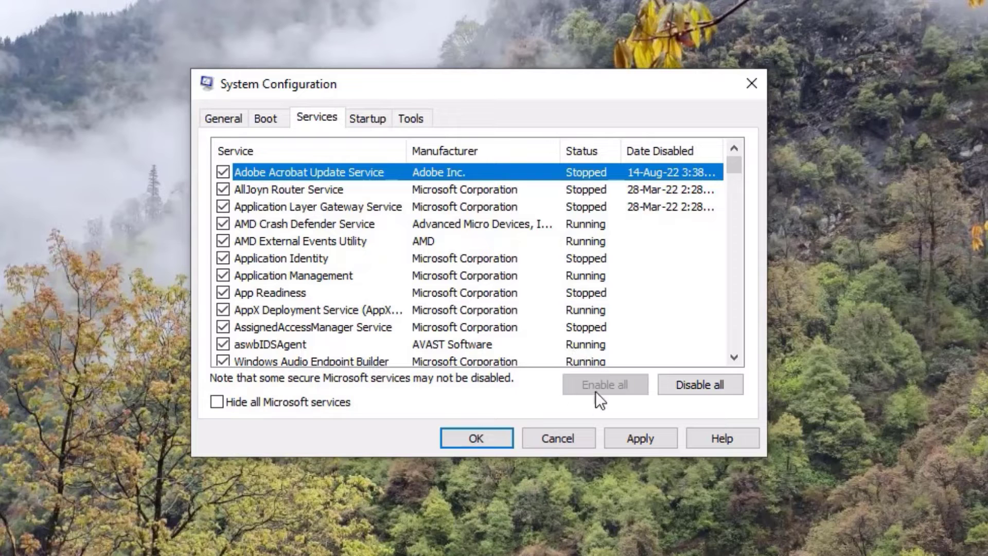
{"action": "left_click", "coordinate": [640, 435]}
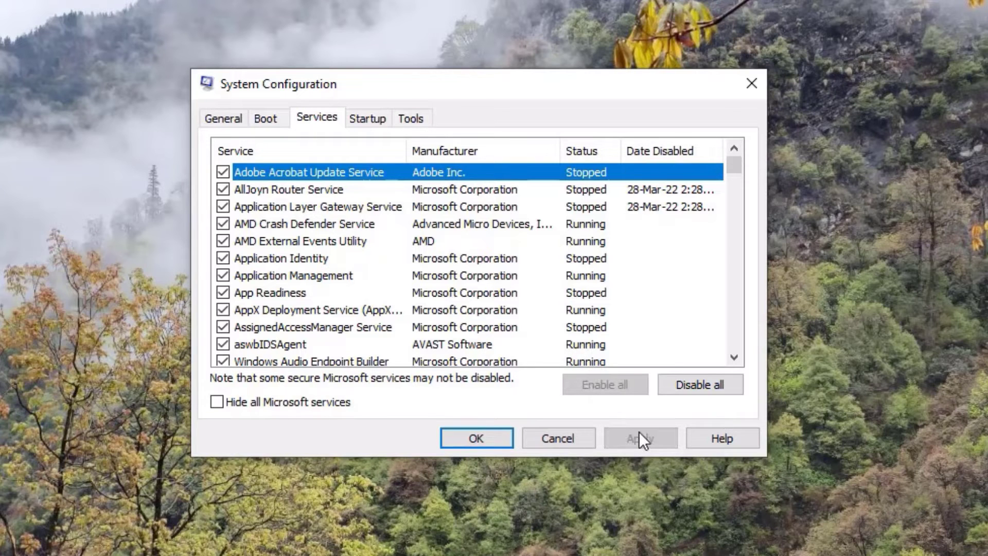
{"action": "left_click", "coordinate": [444, 431]}
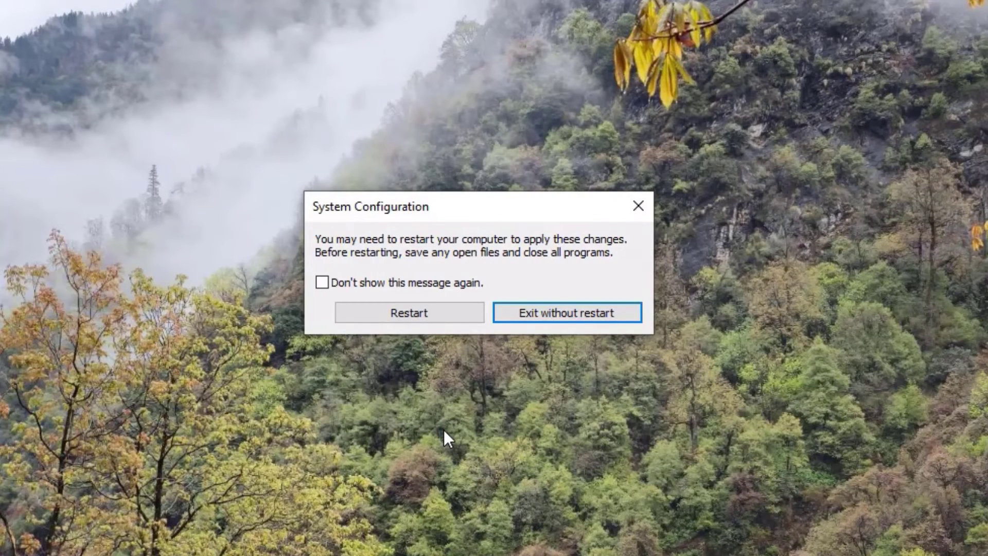